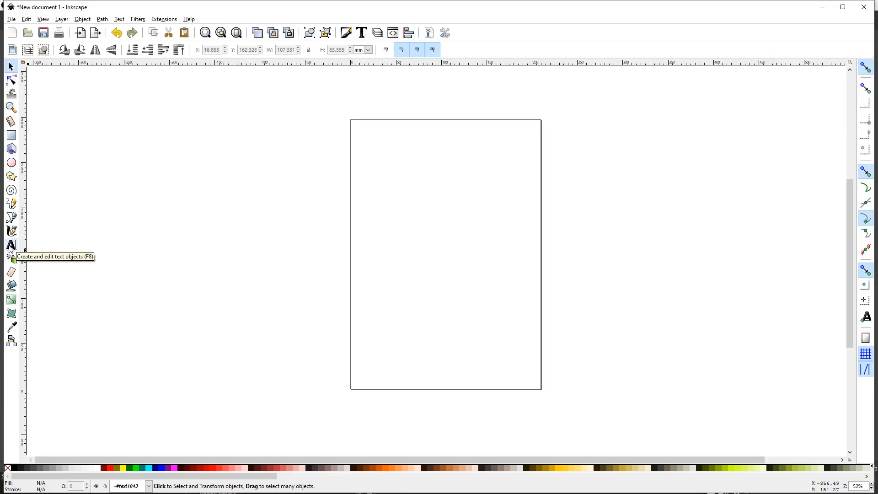
# Add a text object reading "Lets learn text in Inkscape" near the upper edge of the page
pyautogui.click(11, 246)
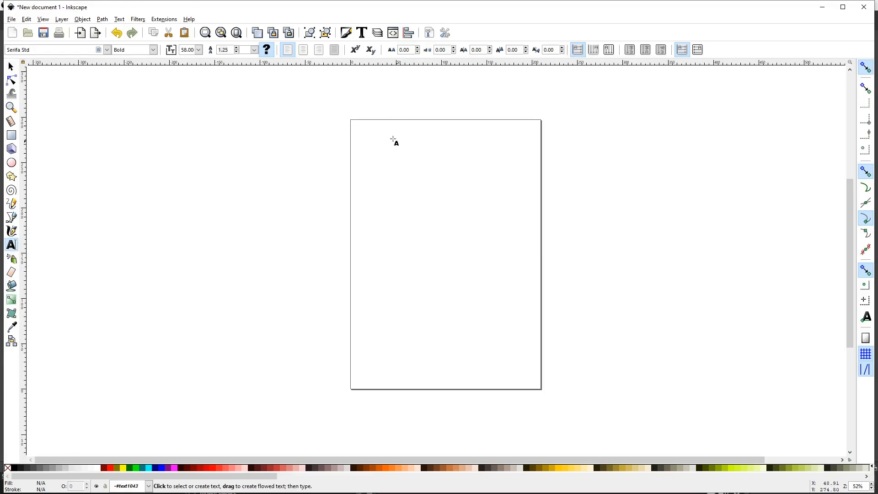
pyautogui.click(373, 163)
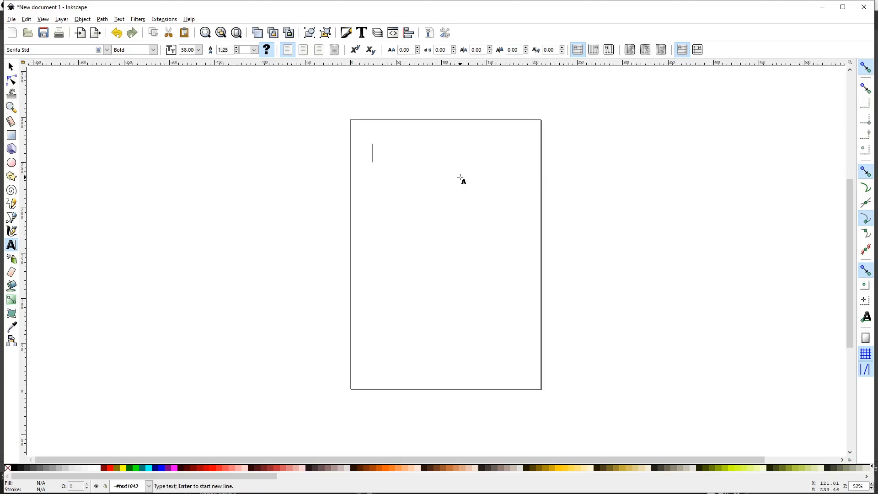
pyautogui.write('Le')
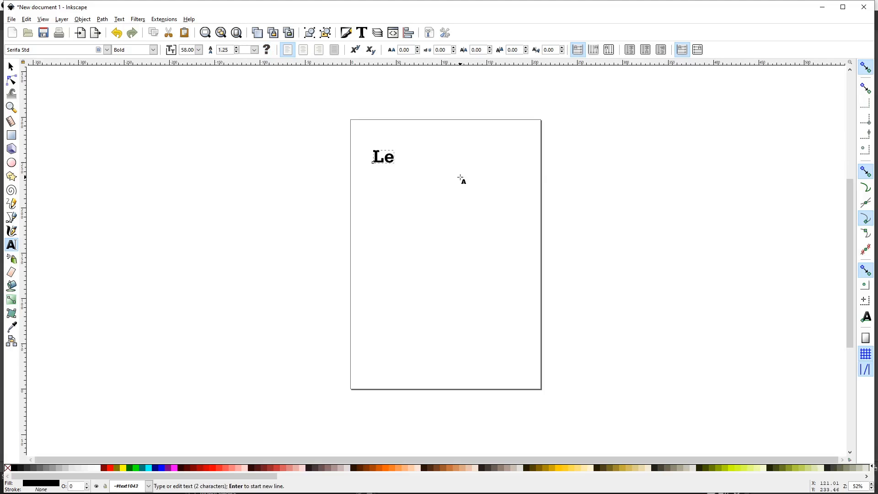
pyautogui.write('ts learn ')
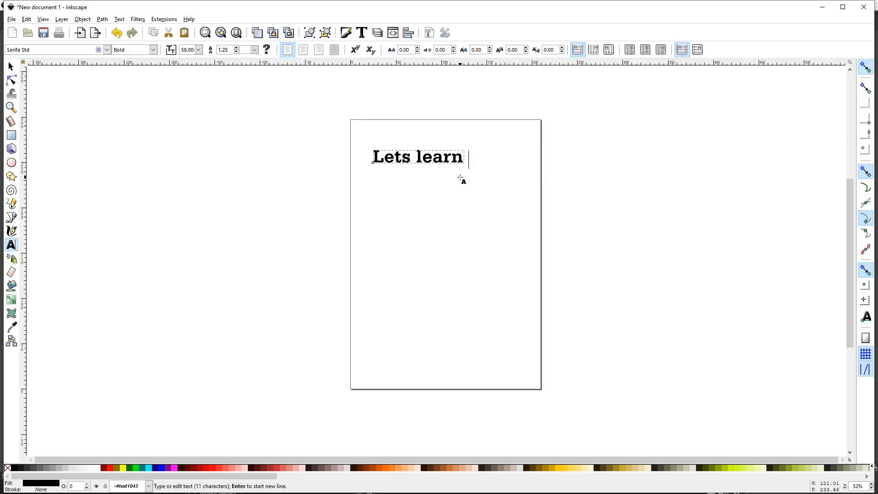
pyautogui.write('text in ')
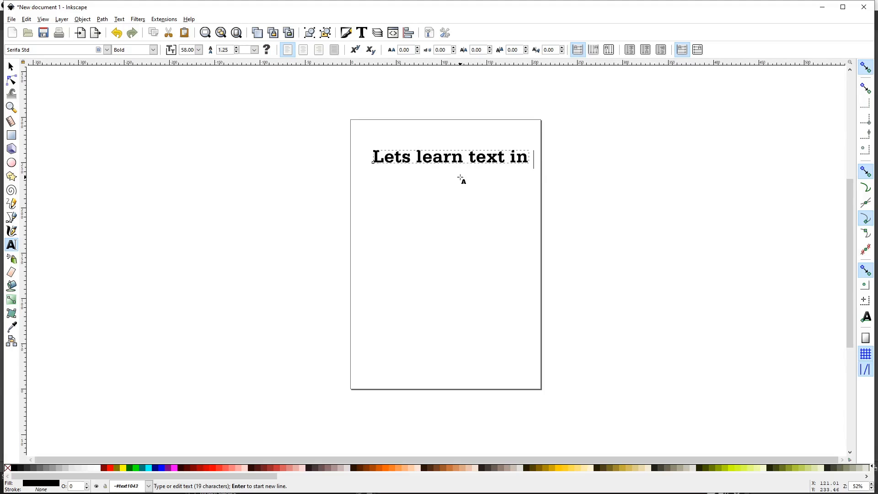
pyautogui.write('Inkscape')
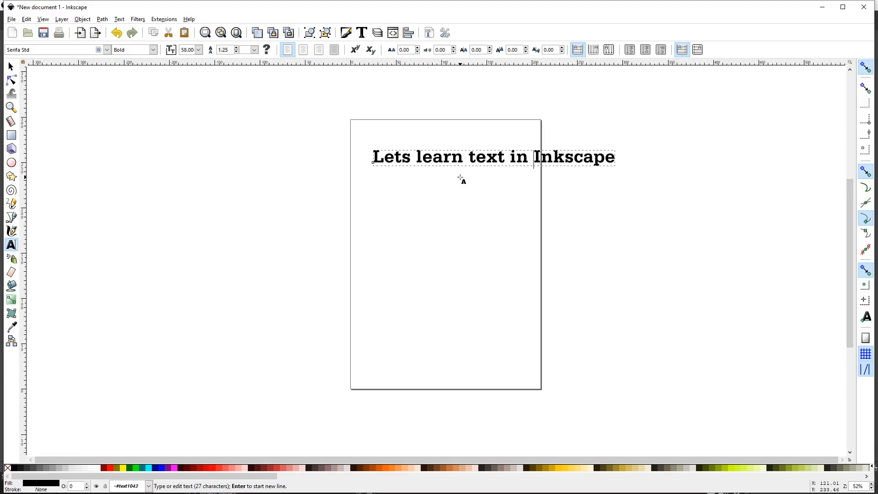
# Break the sentence onto a second line before "in Inkscape"
pyautogui.hotkey('ctrl', 'Left')
pyautogui.hotkey('ctrl', 'Left')
pyautogui.press('Return')
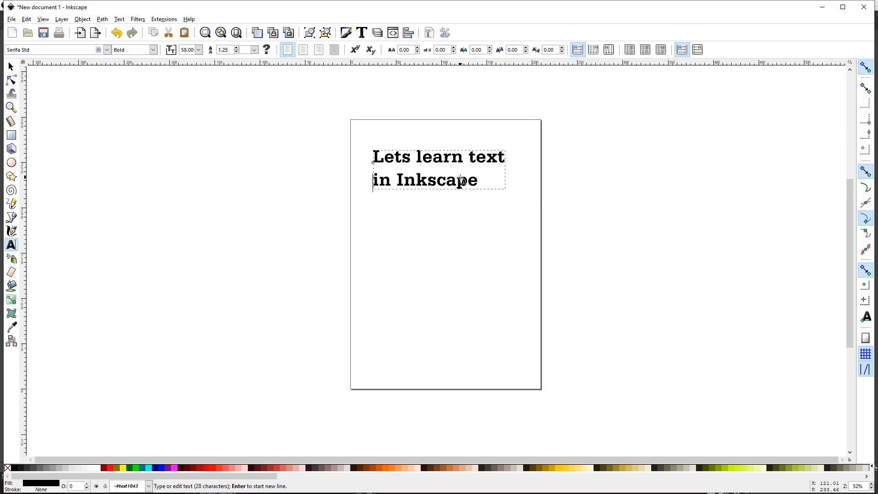
# Insert an apostrophe in the first word so it reads "Let's"
pyautogui.press('Up')
pyautogui.press('Right')
pyautogui.press('Right')
pyautogui.press('Right')
pyautogui.press('Right')
pyautogui.press('Left')
pyautogui.write("'")
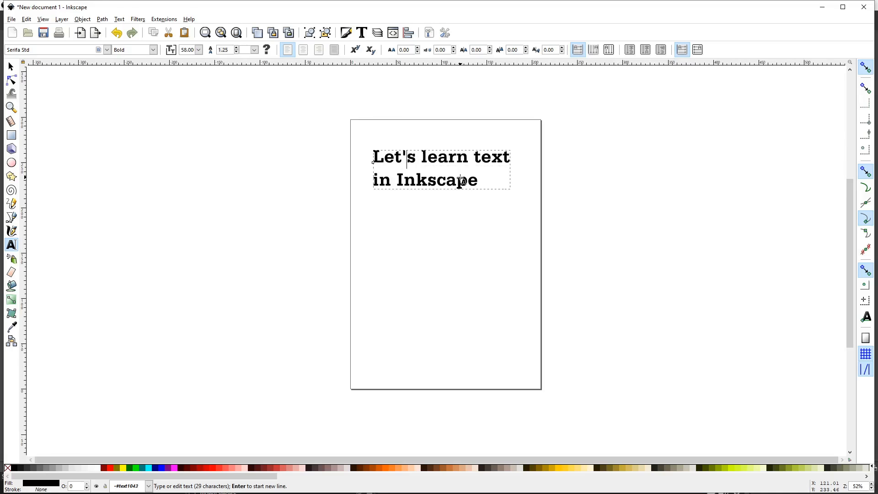
pyautogui.click(123, 19)
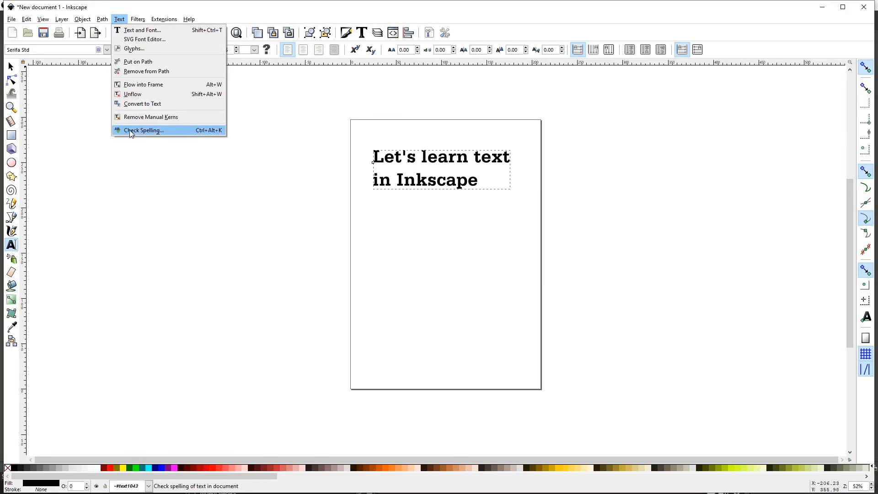
pyautogui.click(12, 68)
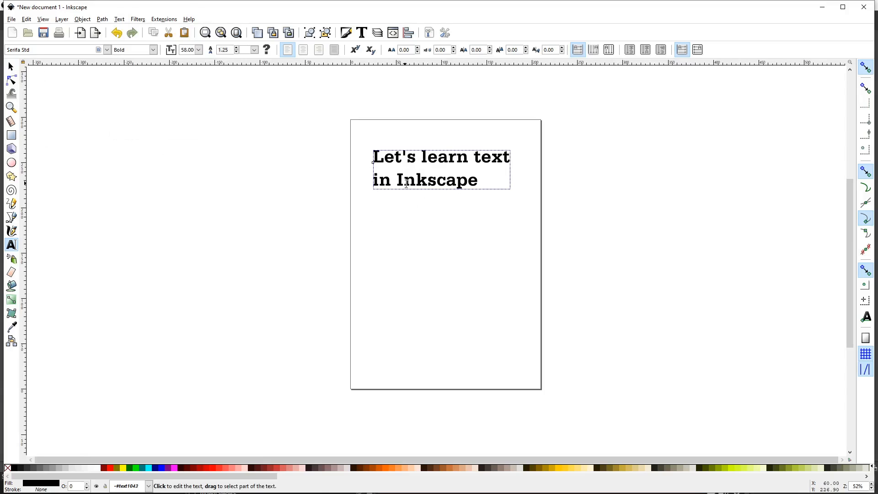
pyautogui.click(481, 185)
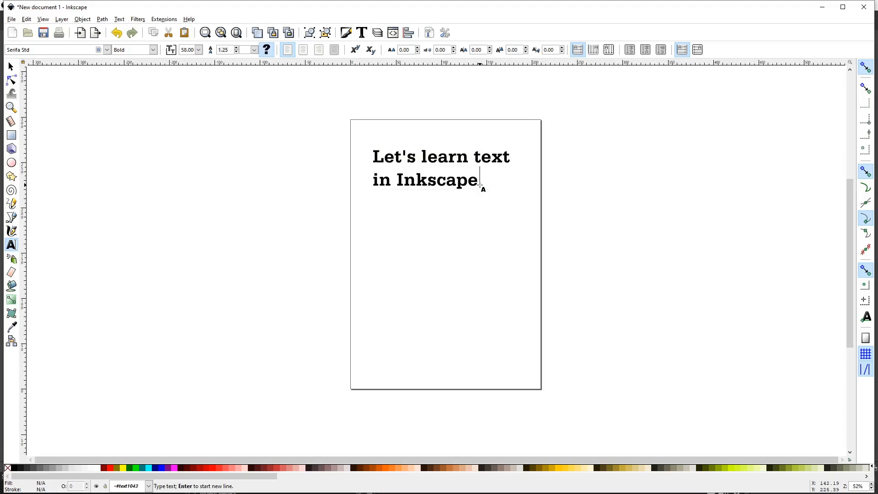
pyautogui.click(424, 181)
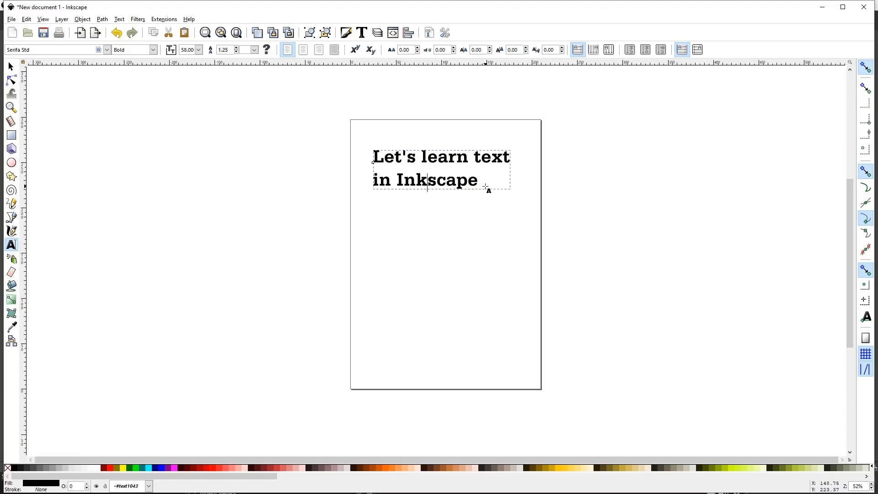
pyautogui.write('s')
pyautogui.press('BackSpace')
# Move the text object up toward the page's upper edge, to about X 26.3 mm and Y 239.2 mm
pyautogui.press('F1')
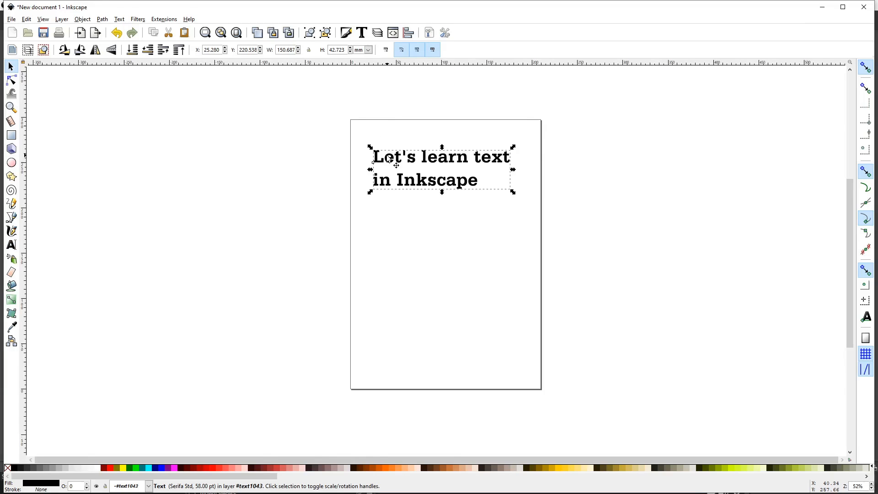
pyautogui.moveTo(389, 159); pyautogui.dragTo(398, 144)
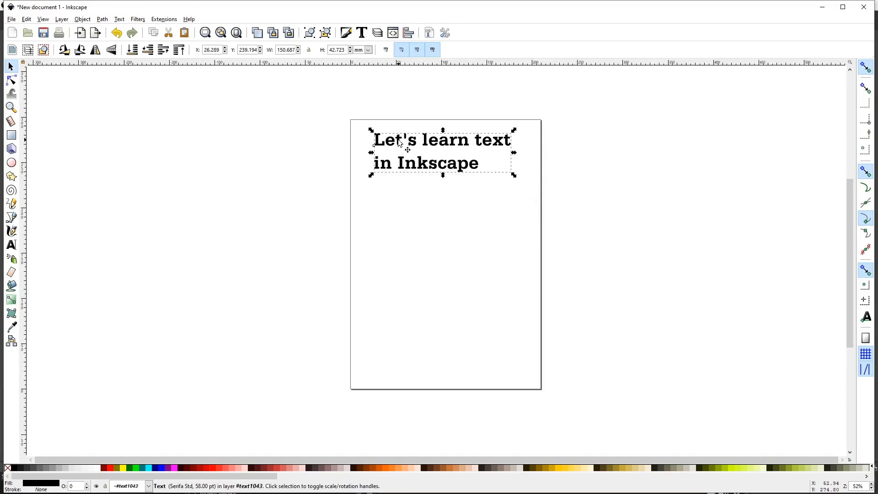
pyautogui.press('ctrl')
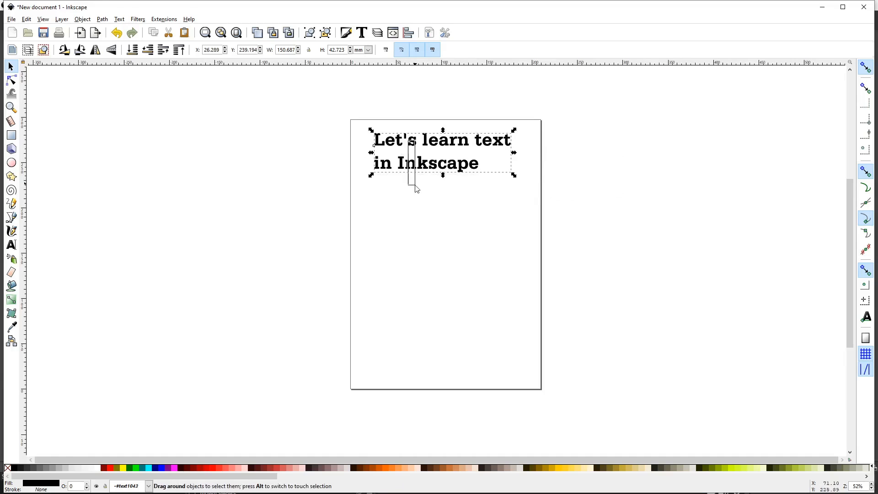
# Duplicate the text object and place the copy around mid-page, at about X 19.7 mm and Y 122.7 mm
pyautogui.hotkey('ctrl', 'd')
pyautogui.moveTo(408, 146); pyautogui.dragTo(402, 249)
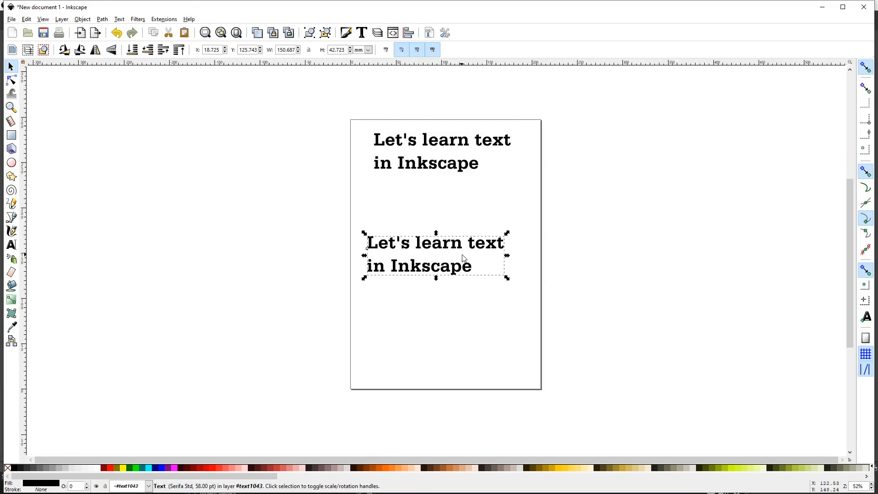
pyautogui.moveTo(464, 245)
pyautogui.mouseDown()
pyautogui.moveTo(474, 255)
pyautogui.moveTo(472, 247)
pyautogui.mouseUp()
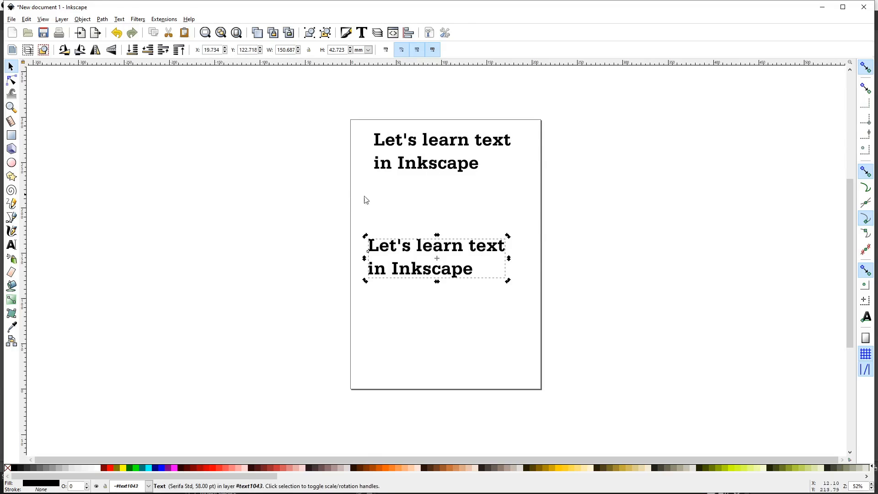
pyautogui.click(412, 208)
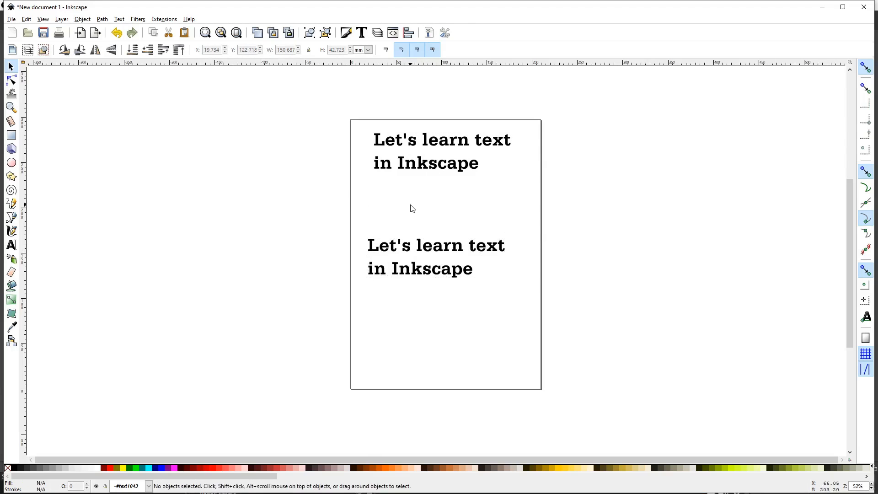
# Set the upper text object's font style to Light and its font size to 36
pyautogui.click(424, 166)
pyautogui.doubleClick(424, 165)
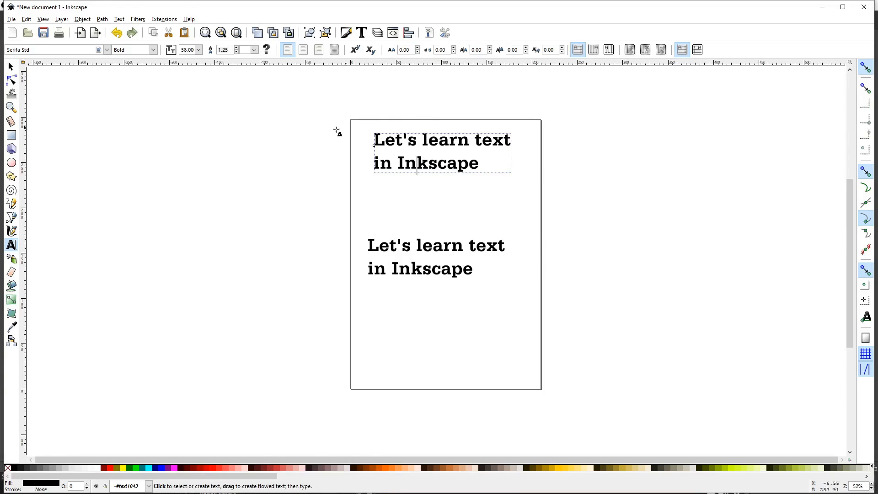
pyautogui.click(153, 49)
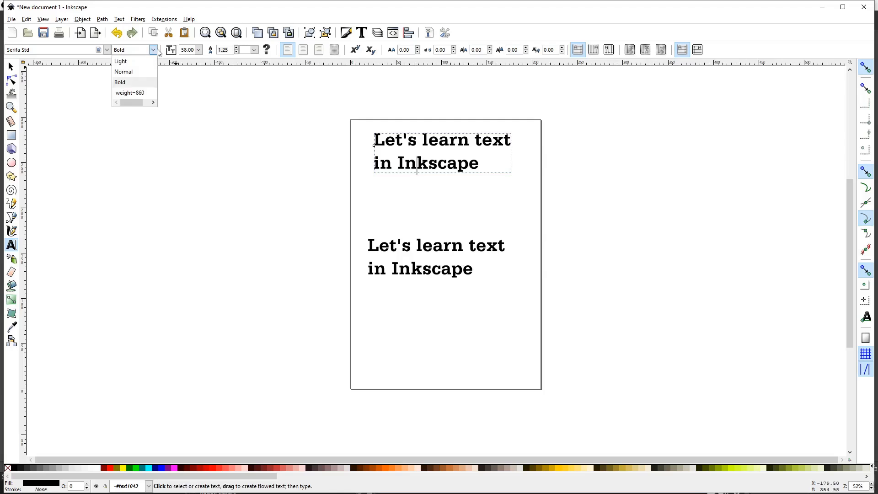
pyautogui.click(121, 61)
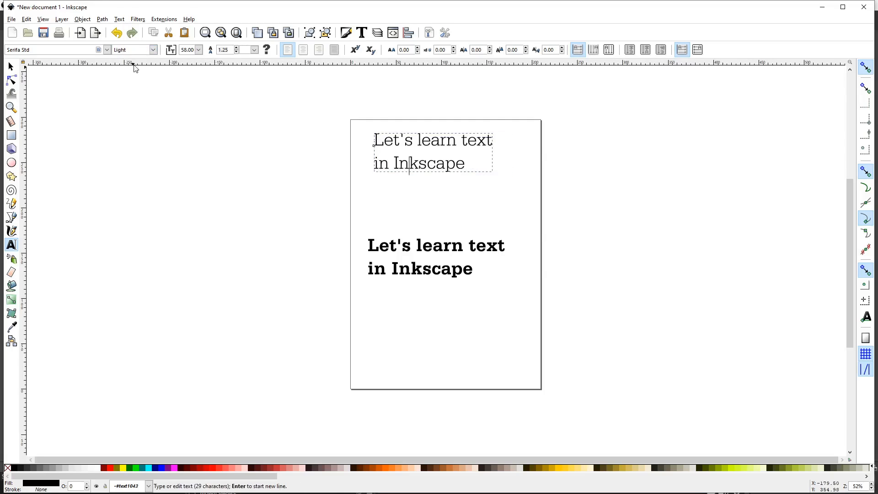
pyautogui.click(199, 49)
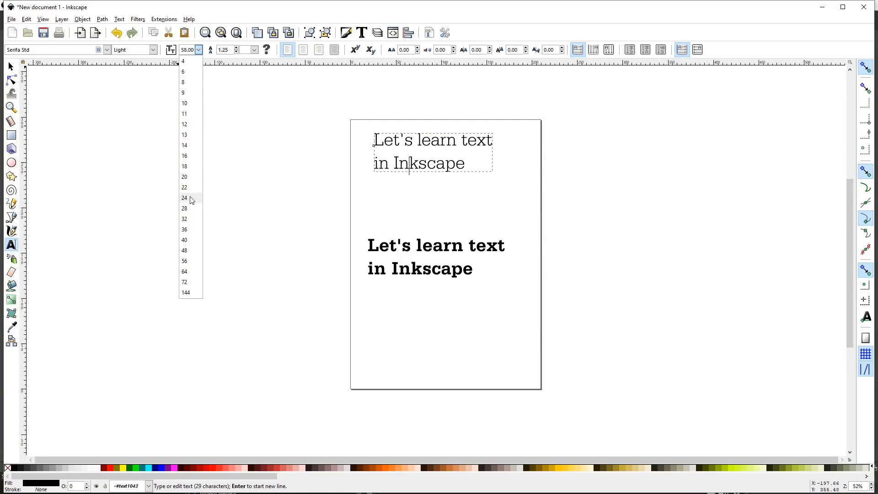
pyautogui.click(187, 229)
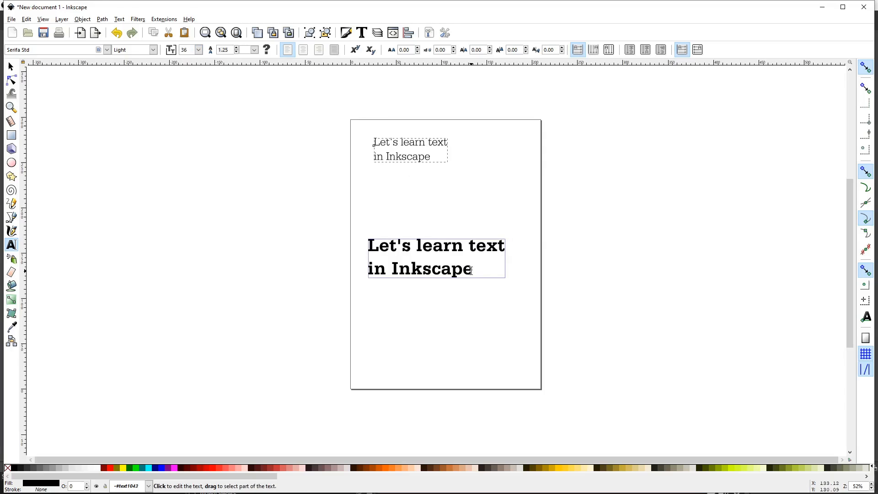
# Set the font size of all the characters in the lower text object to 32
pyautogui.moveTo(473, 270); pyautogui.dragTo(370, 249)
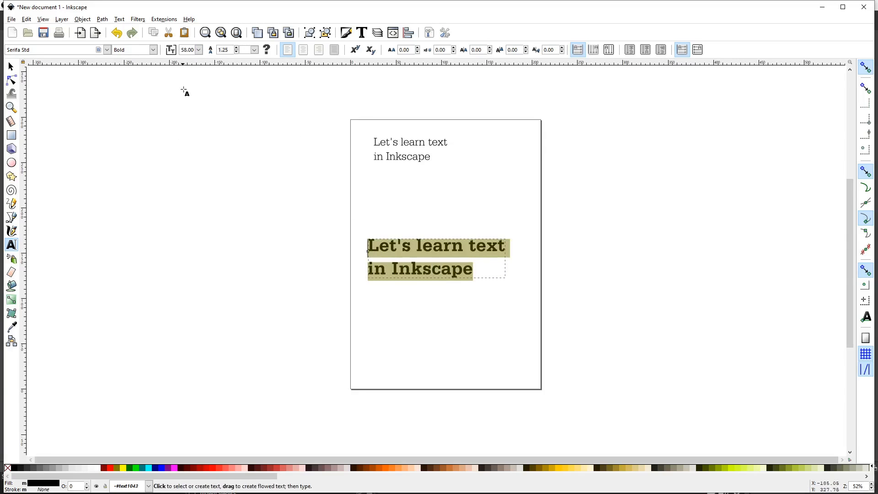
pyautogui.click(199, 53)
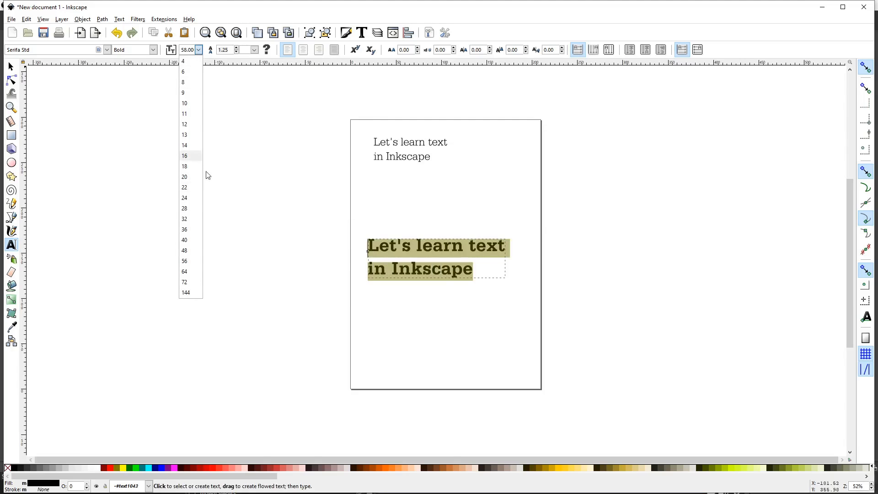
pyautogui.click(192, 220)
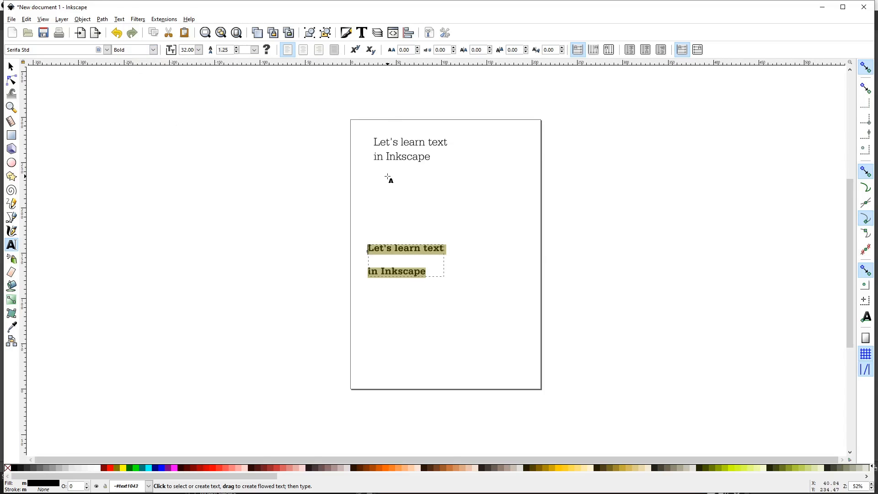
# Examine the two text objects on the page at closer and wider zoom levels
pyautogui.click(11, 68)
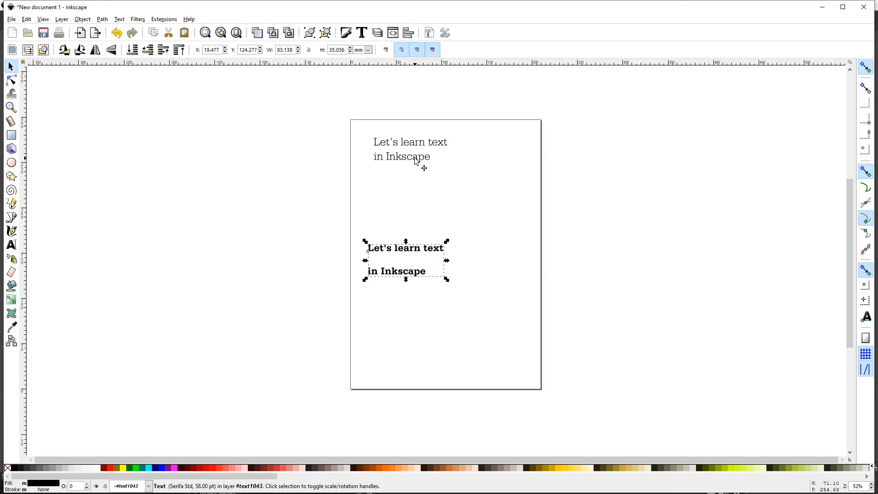
pyautogui.scroll(4, 416, 160)
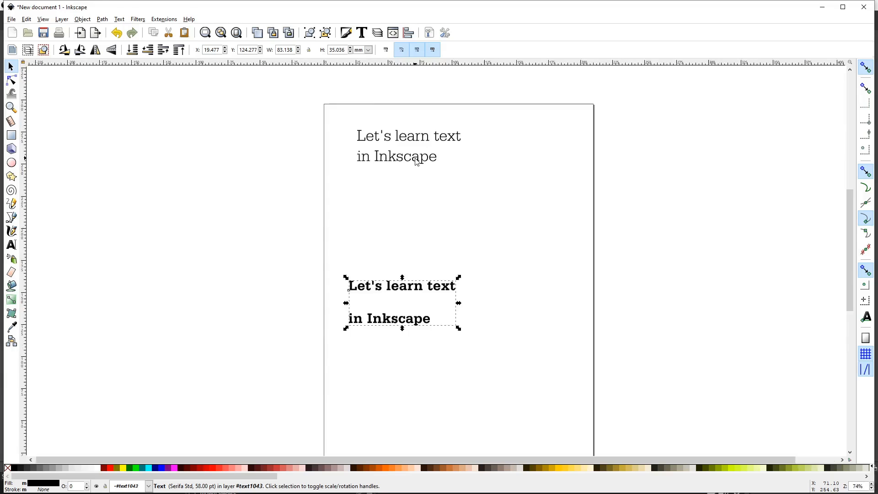
pyautogui.scroll(-6, 416, 160)
pyautogui.scroll(7, 416, 160)
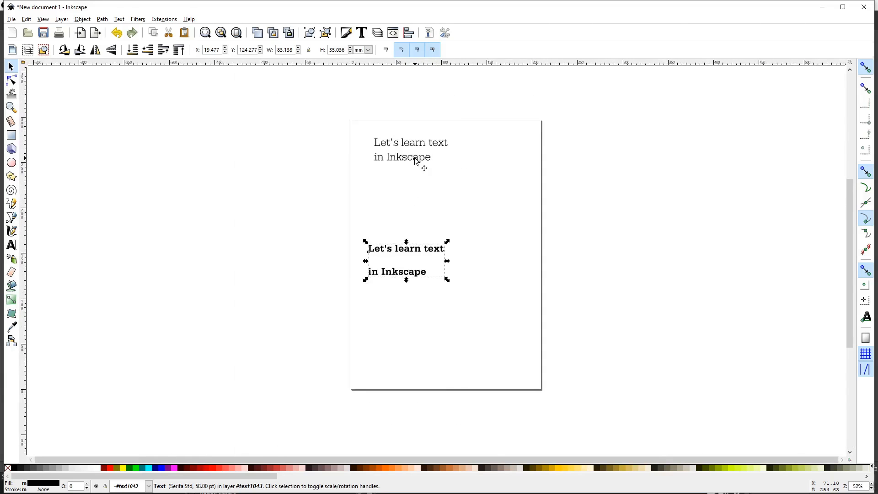
pyautogui.scroll(-4, 416, 160)
pyautogui.scroll(-2, 416, 161)
pyautogui.scroll(5, 404, 163)
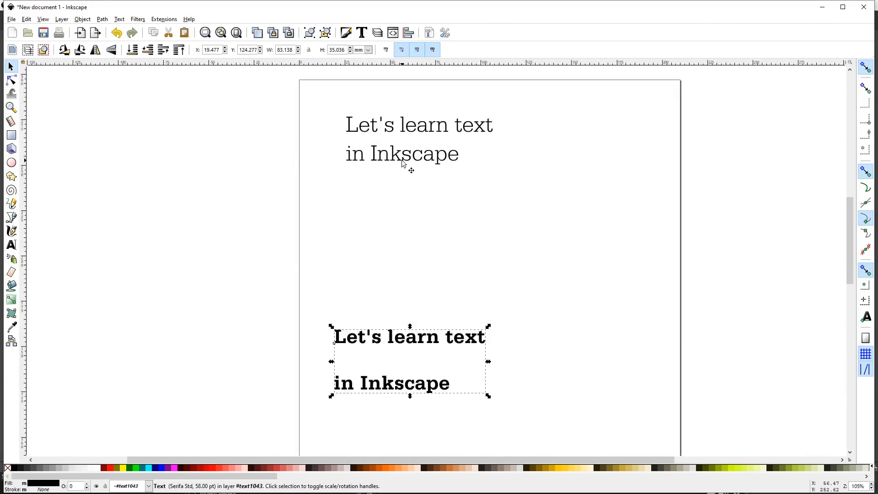
pyautogui.scroll(-4, 404, 163)
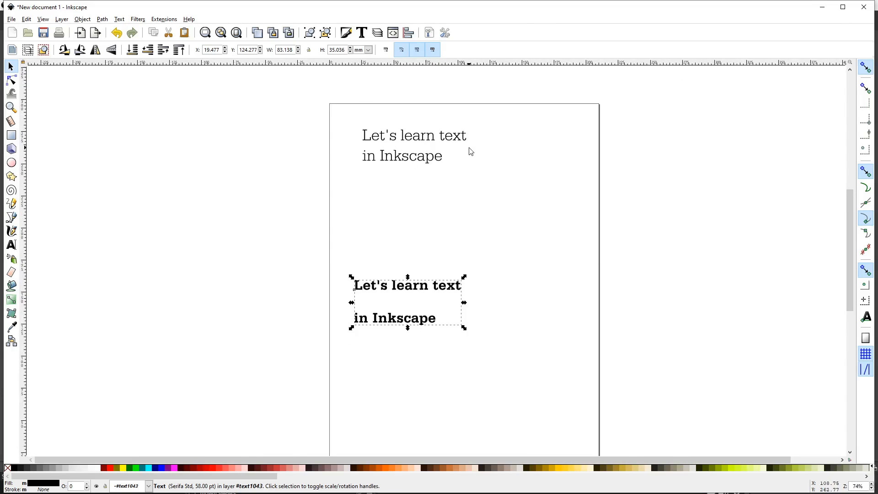
pyautogui.scroll(1, 471, 151)
pyautogui.scroll(-4, 471, 151)
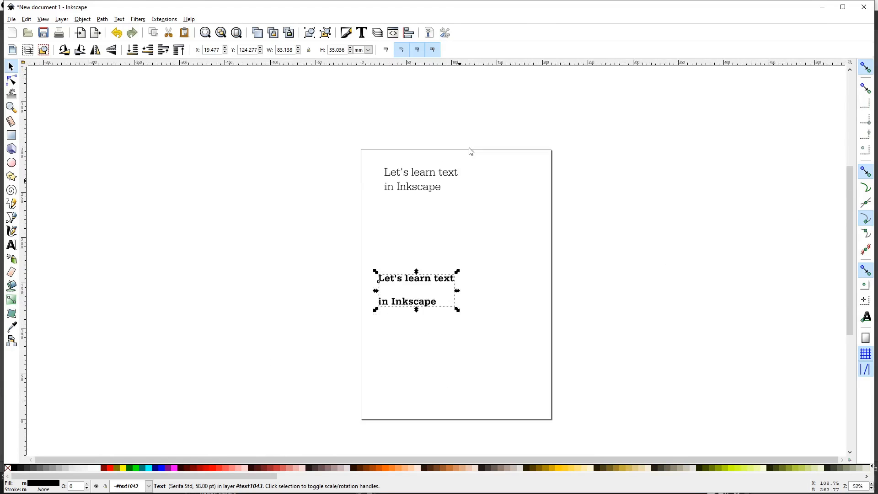
# Enlarge the view in steps, fit the selected lower text in the view, and view the whole drawing
pyautogui.press('+')
pyautogui.press('+')
pyautogui.press('+')
pyautogui.press('+')
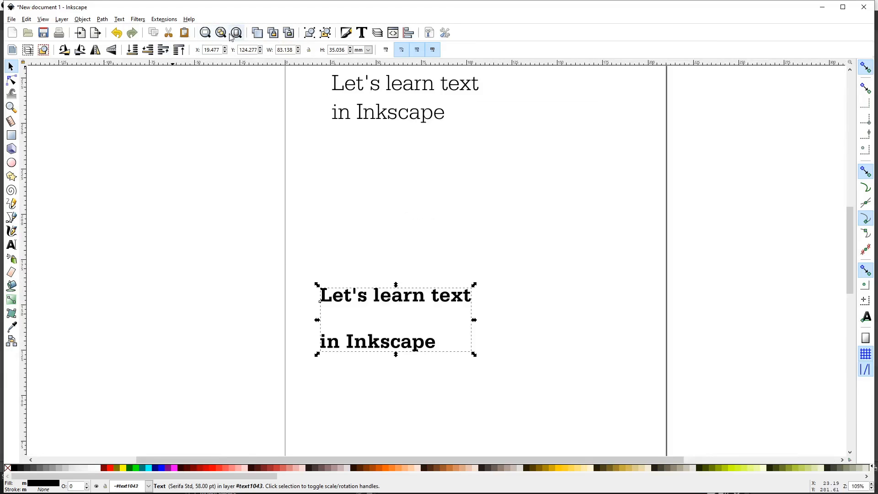
pyautogui.click(204, 33)
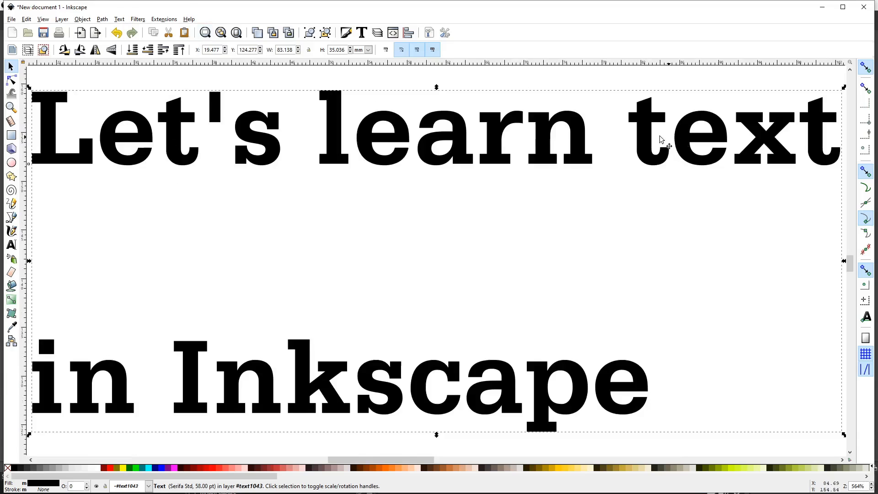
pyautogui.click(222, 35)
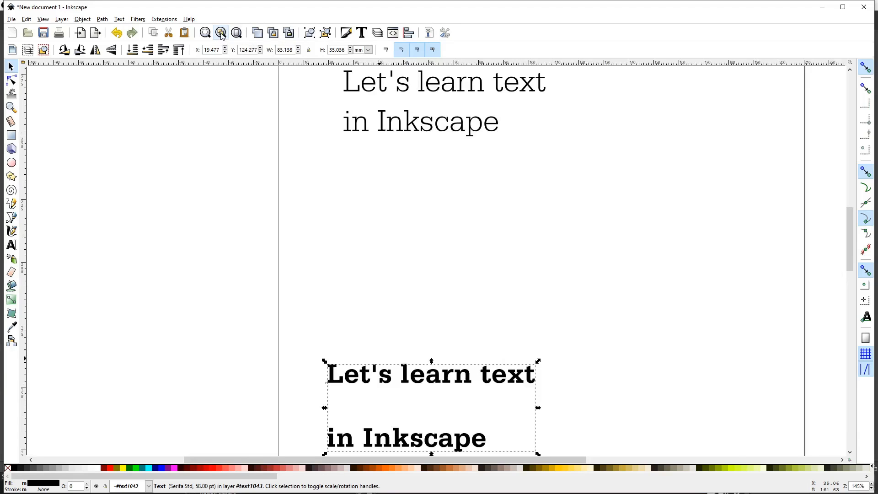
# Compare the view fitted to the page, to the selected lower text, and to the whole drawing
pyautogui.click(236, 33)
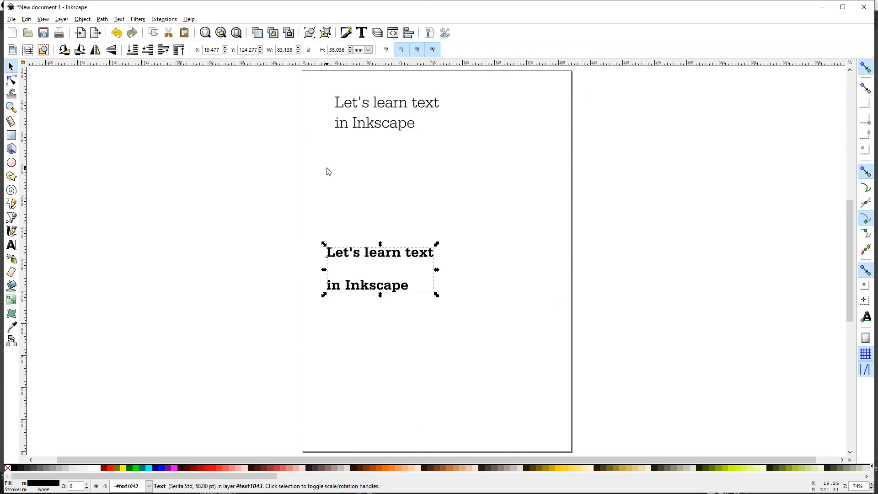
pyautogui.click(209, 36)
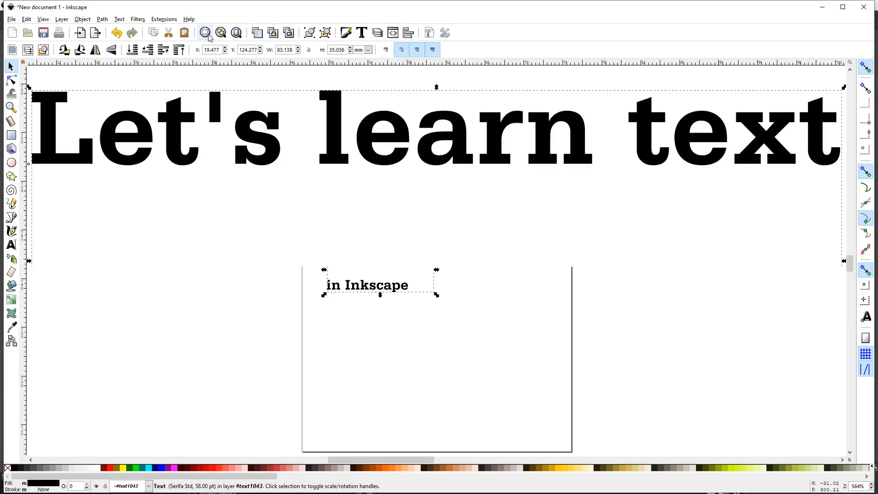
pyautogui.click(221, 33)
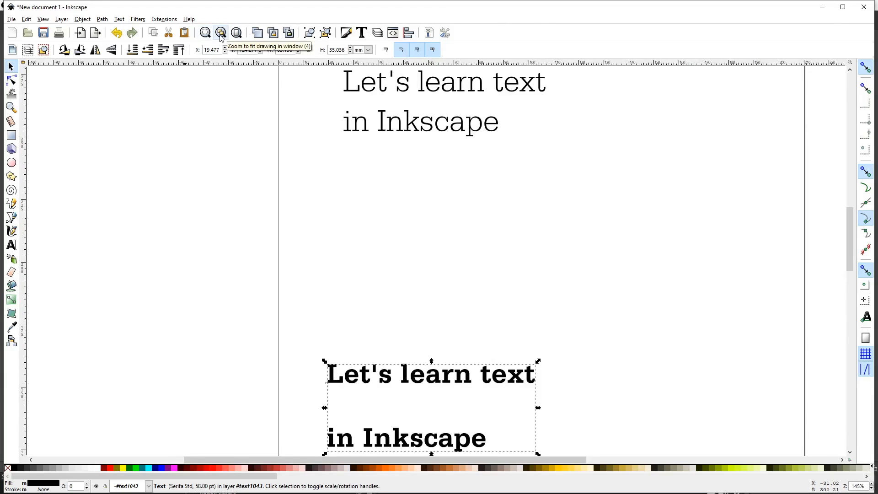
# Delete the lower bold text object from the page
pyautogui.click(236, 32)
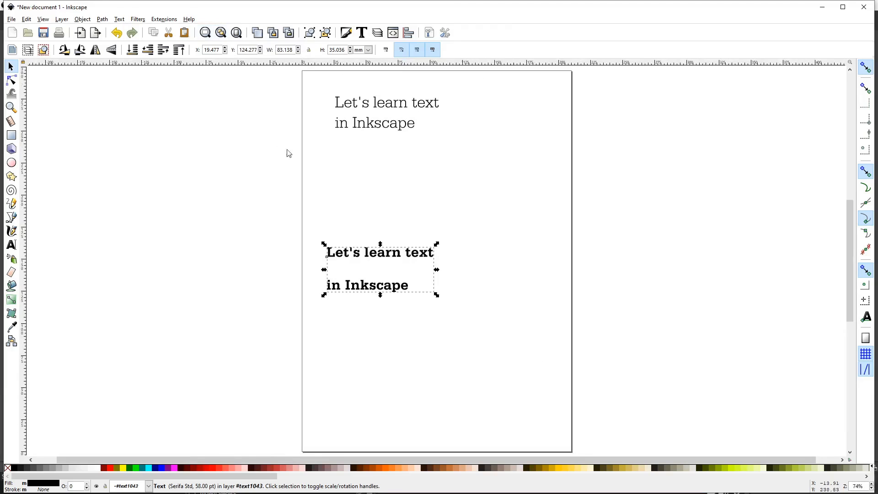
pyautogui.click(381, 255)
pyautogui.press('Delete')
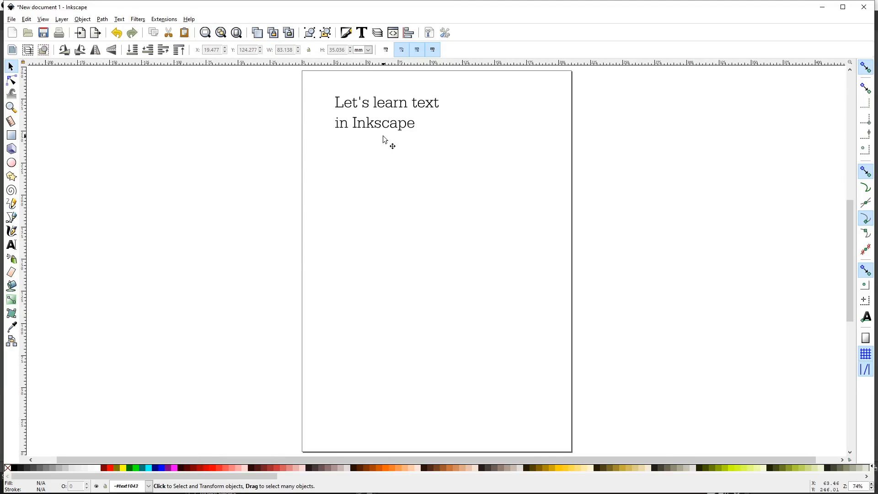
# Try the Ink Free font family on the remaining text object, and undo the font change
pyautogui.click(364, 34)
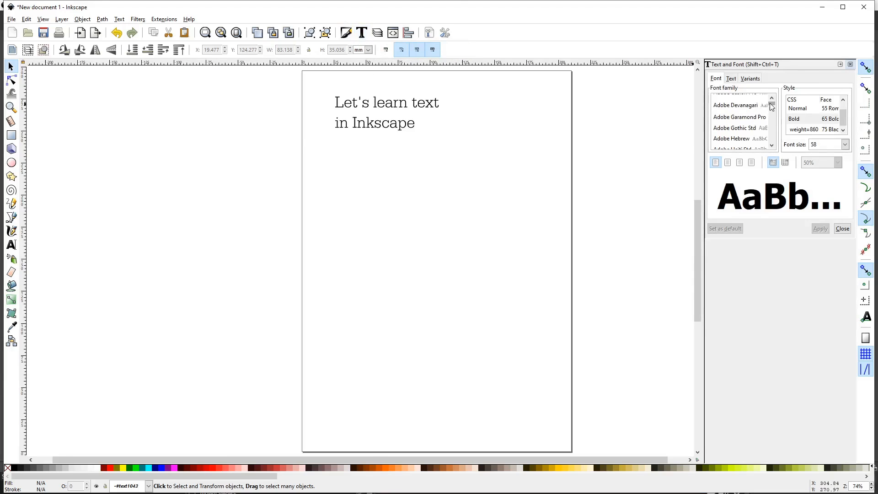
pyautogui.moveTo(772, 107); pyautogui.dragTo(768, 123)
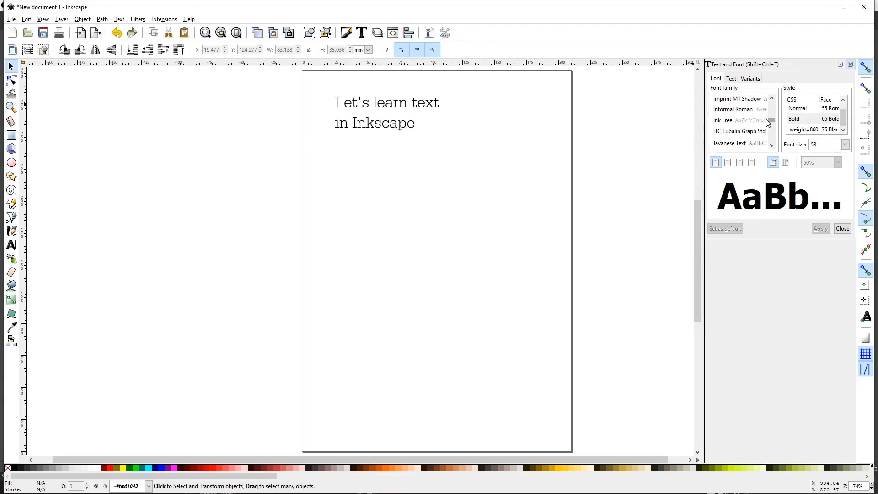
pyautogui.click(721, 122)
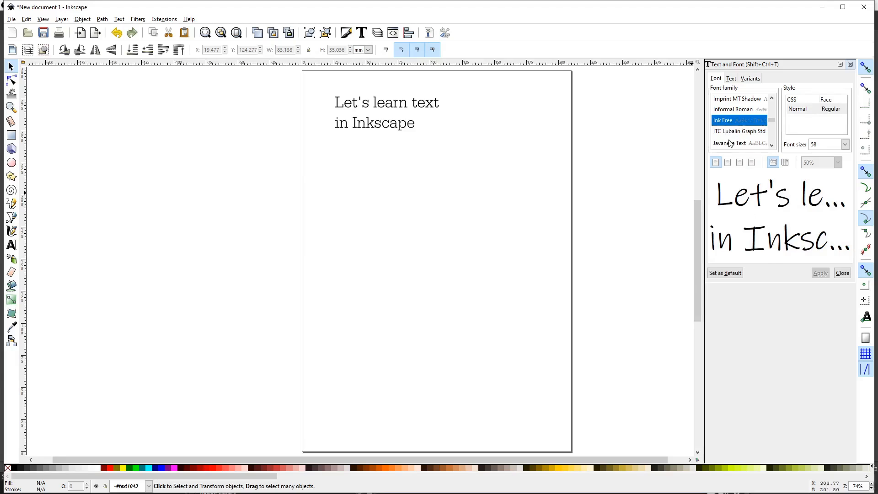
pyautogui.click(404, 129)
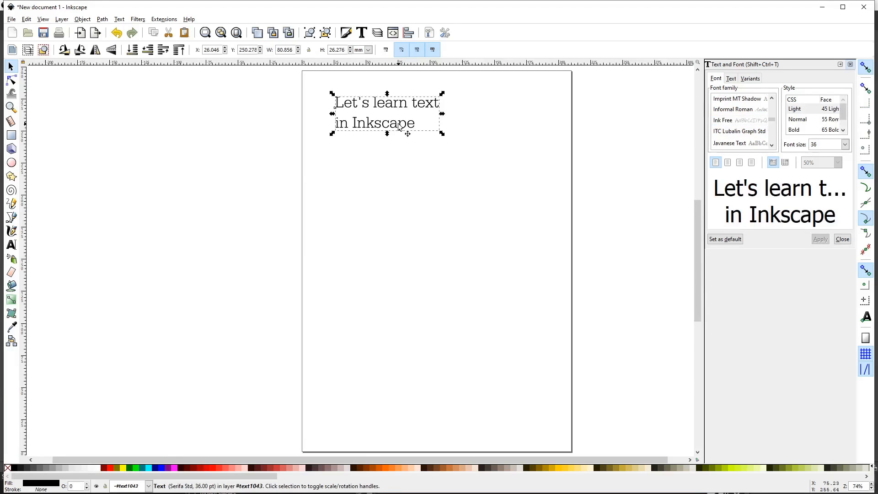
pyautogui.click(721, 120)
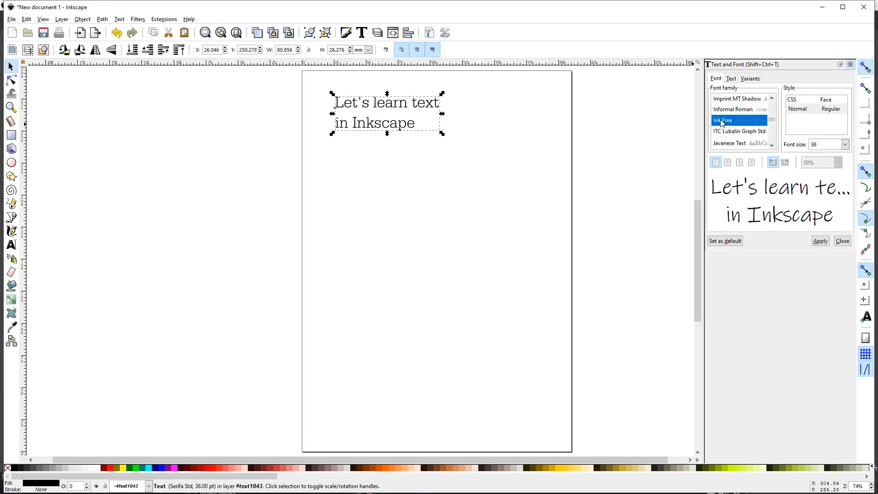
pyautogui.click(821, 242)
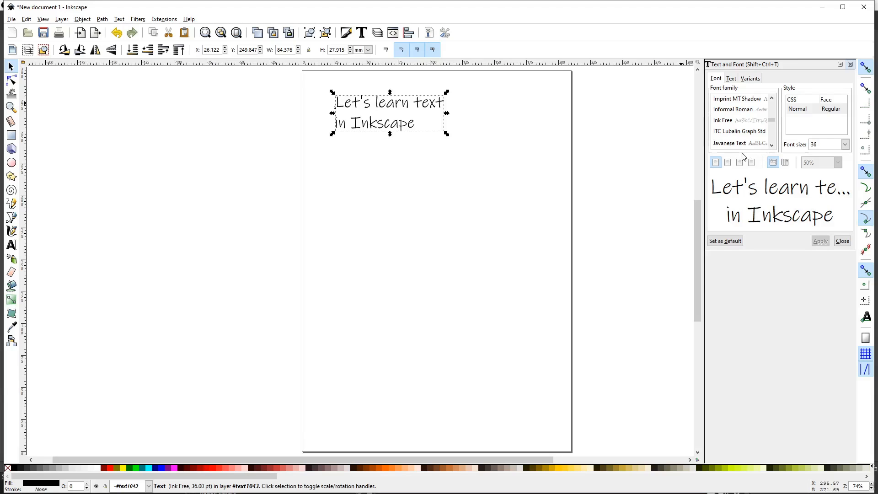
pyautogui.hotkey('ctrl', 'z')
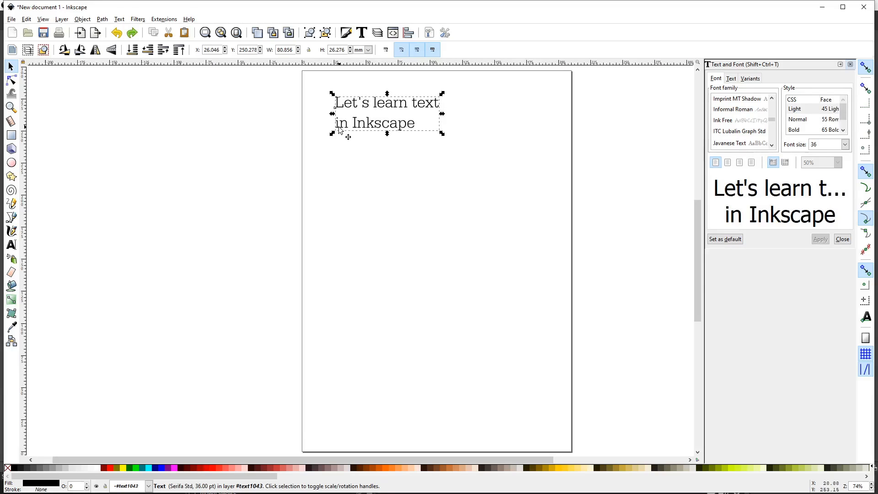
# Pan the view vertically and horizontally around the page and its text
pyautogui.scroll(4, 339, 131)
pyautogui.hscroll(-2, 339, 131)
pyautogui.hscroll(2, 339, 131)
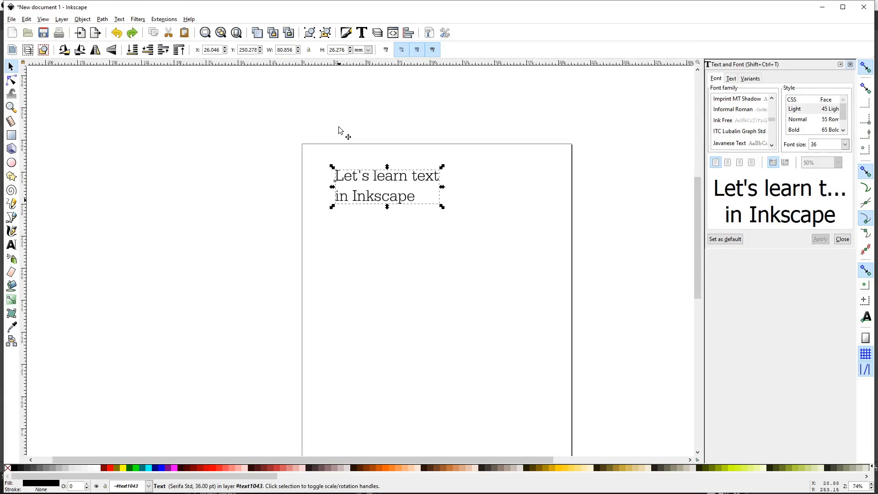
pyautogui.hscroll(-6, 352, 197)
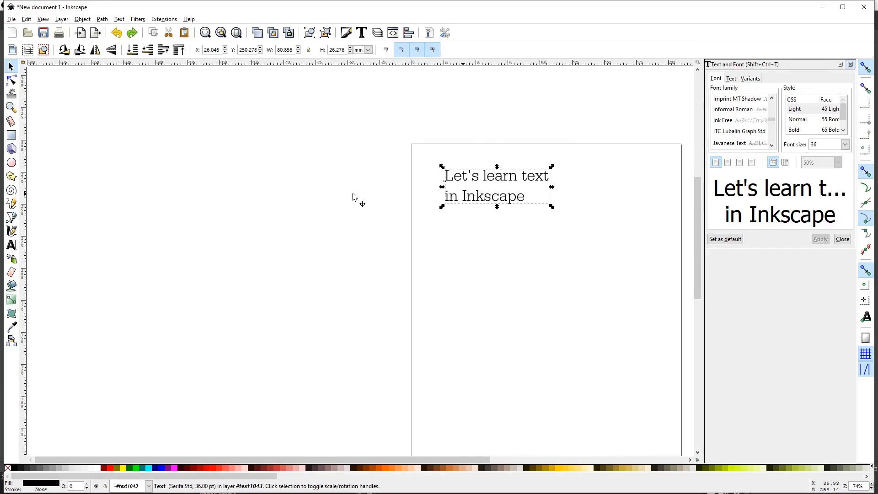
pyautogui.scroll(-2, 347, 203)
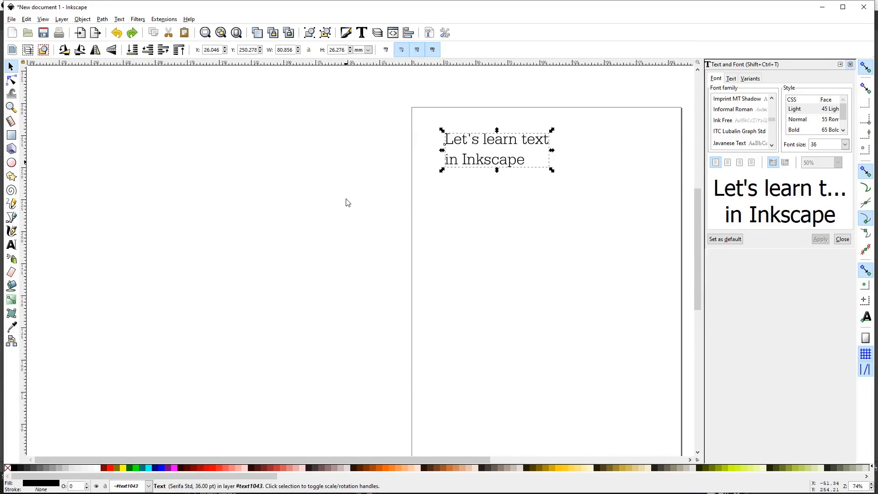
pyautogui.hscroll(5, 359, 204)
pyautogui.hscroll(2, 361, 204)
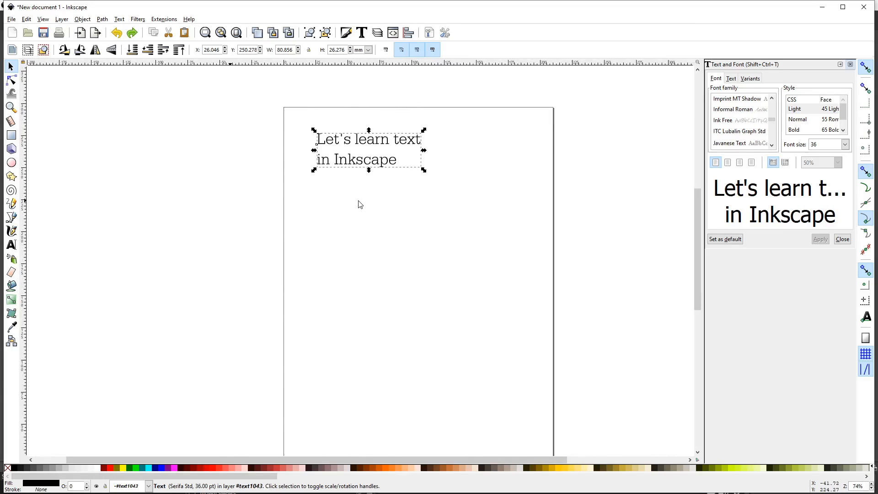
# Convert the "Let's learn text in Inkscape" text object to paths
pyautogui.scroll(5, 360, 204)
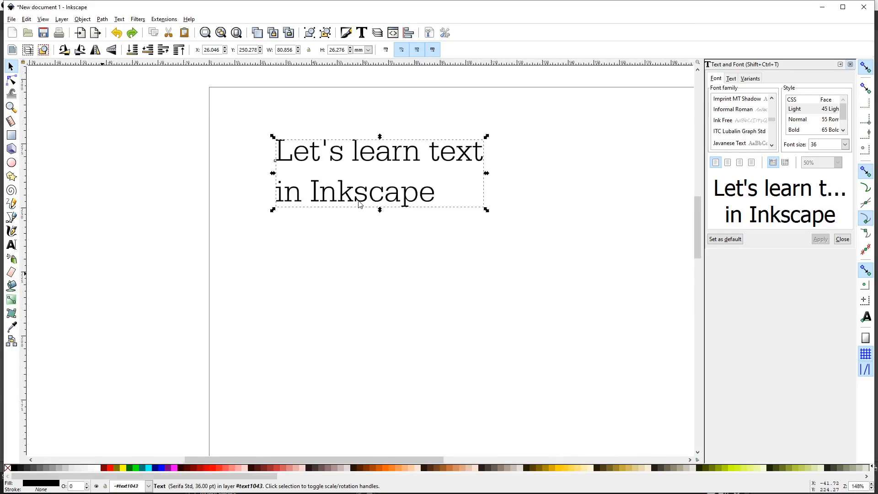
pyautogui.scroll(3, 359, 205)
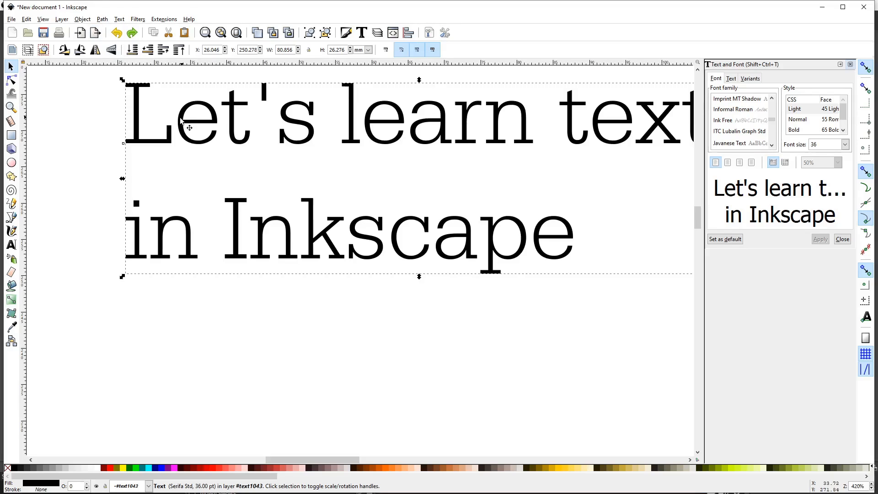
pyautogui.click(103, 21)
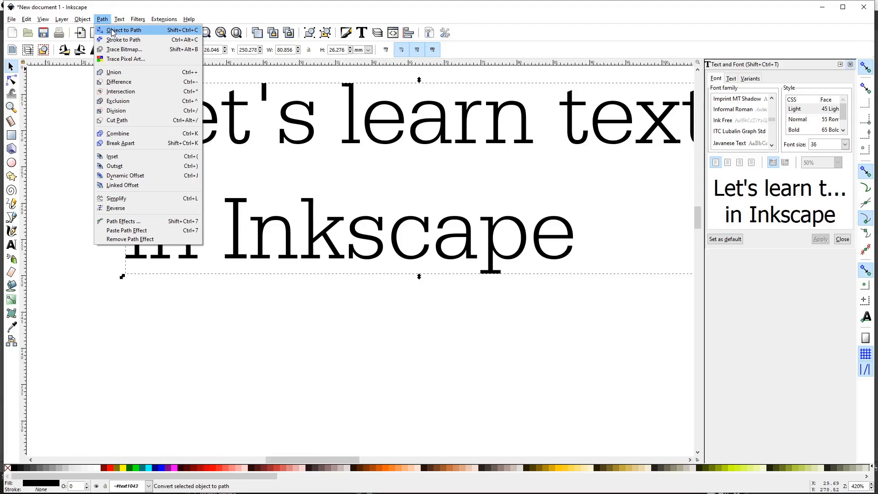
pyautogui.click(112, 30)
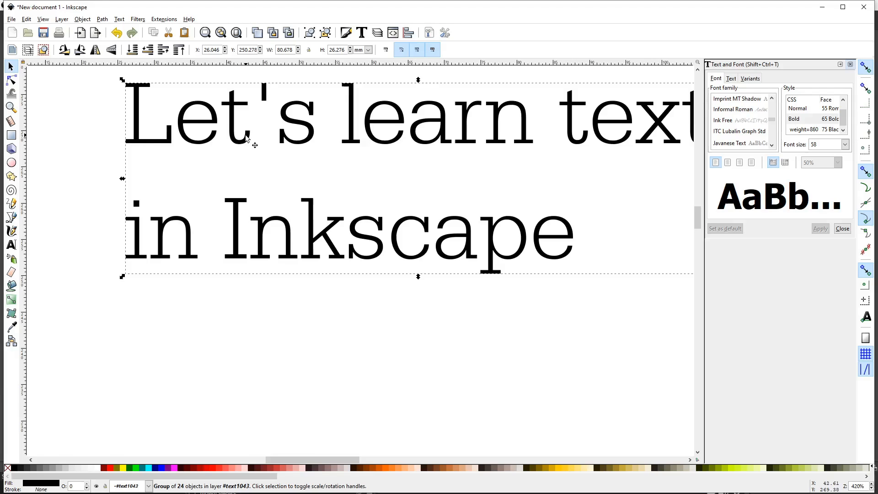
# Lengthen the "t" in "Let's" to about 10 mm tall by moving only its six lower nodes downward
pyautogui.press('Escape')
pyautogui.press('n')
pyautogui.click(232, 118)
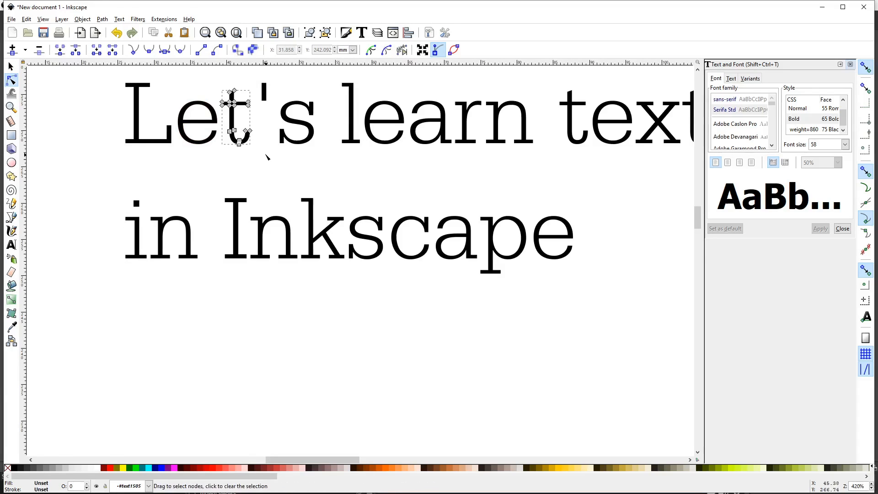
pyautogui.moveTo(260, 151); pyautogui.dragTo(224, 122)
pyautogui.press('Down')
pyautogui.press('Down')
pyautogui.press('Down')
pyautogui.press('Down')
pyautogui.press('Down')
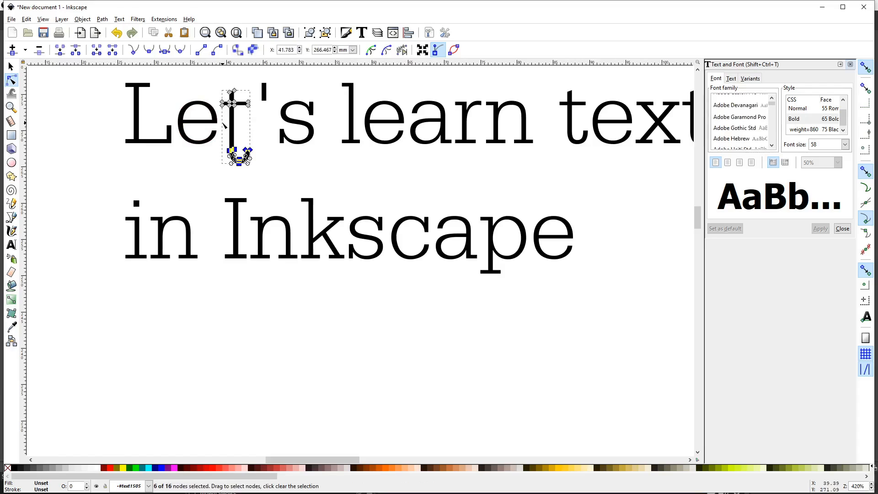
pyautogui.click(191, 163)
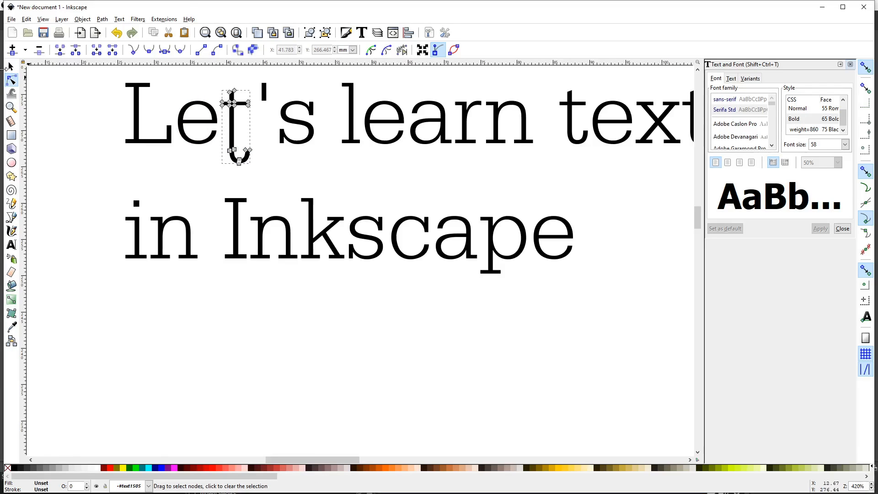
# Bend the right edge of the stem of the letter "L" in "Let's" slightly into a curve
pyautogui.click(10, 67)
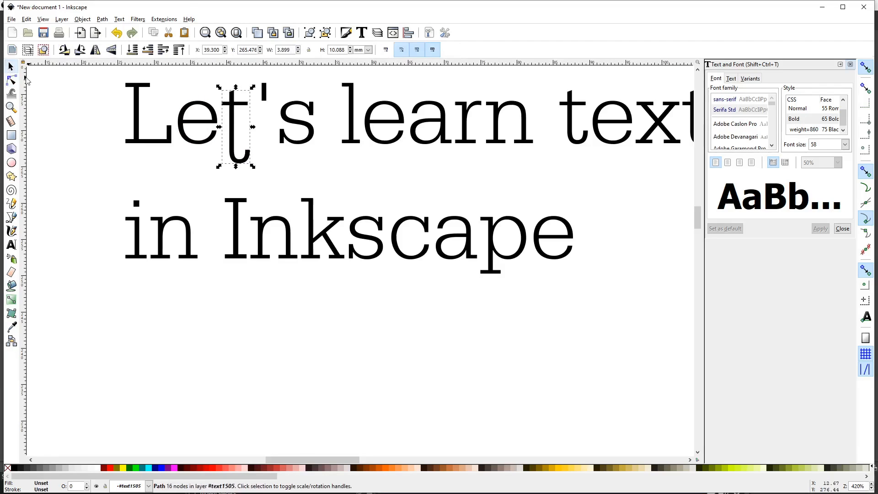
pyautogui.click(137, 118)
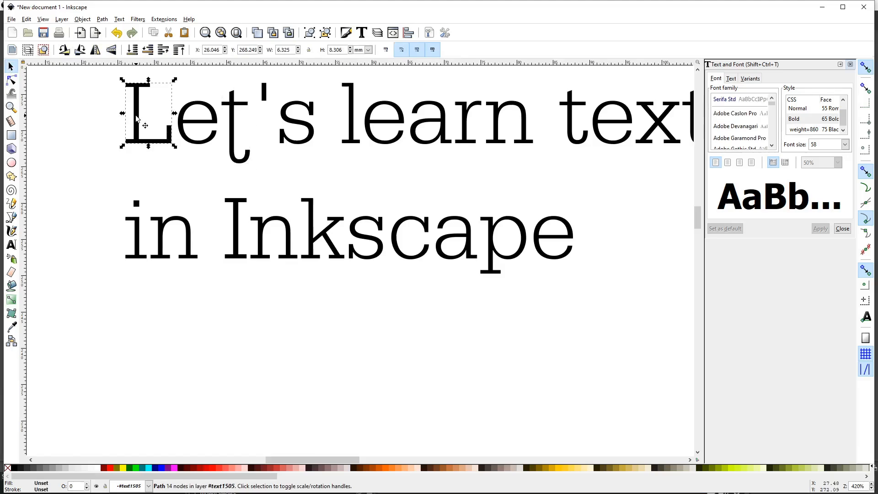
pyautogui.doubleClick(137, 118)
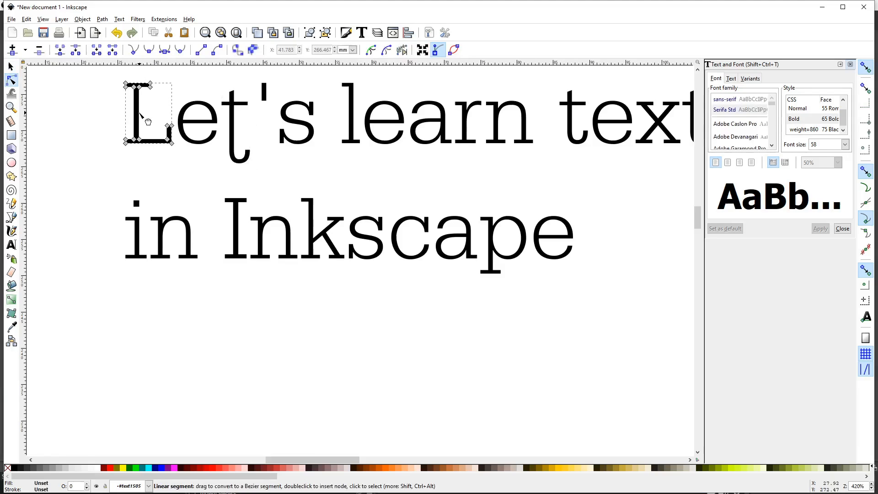
pyautogui.moveTo(146, 117)
pyautogui.mouseDown()
pyautogui.moveTo(154, 119)
pyautogui.moveTo(141, 115)
pyautogui.mouseUp()
pyautogui.click(166, 156)
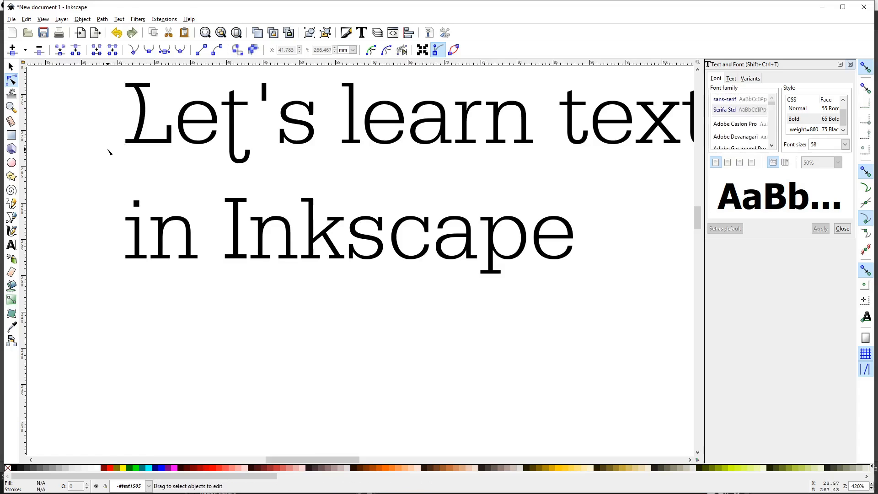